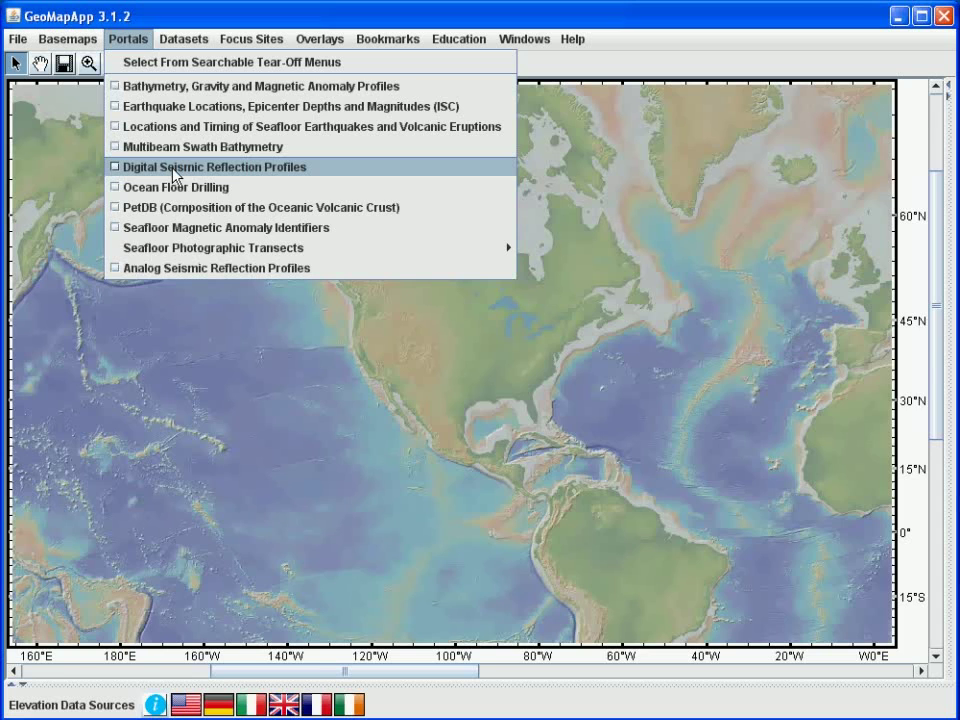
Open the Digital Seismic Reflection Profiles portal from the Portals menu
click(175, 166)
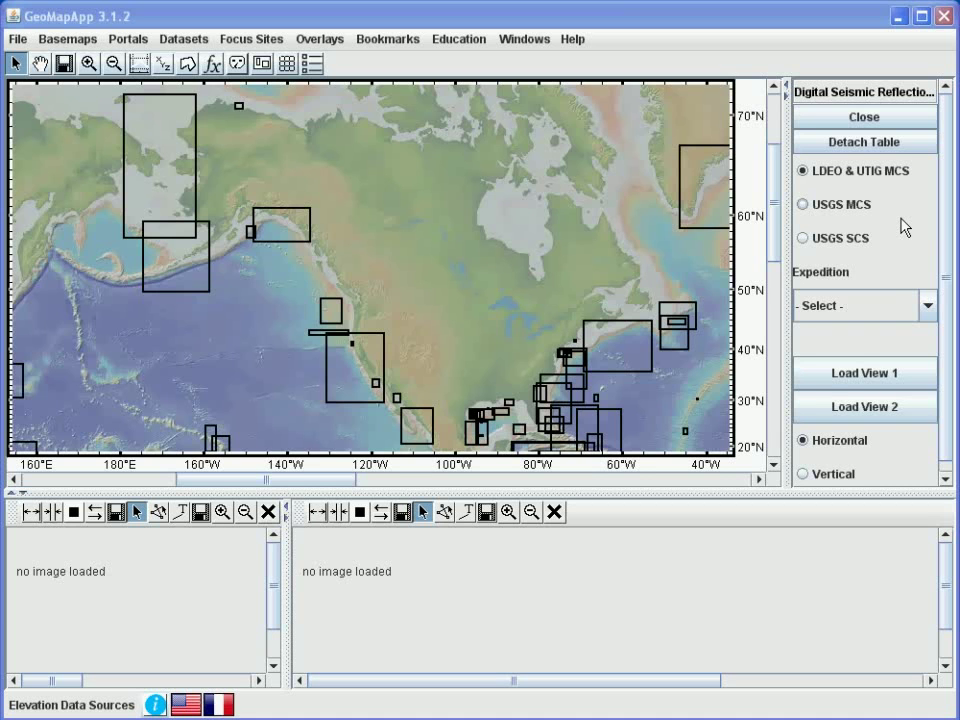
click(821, 207)
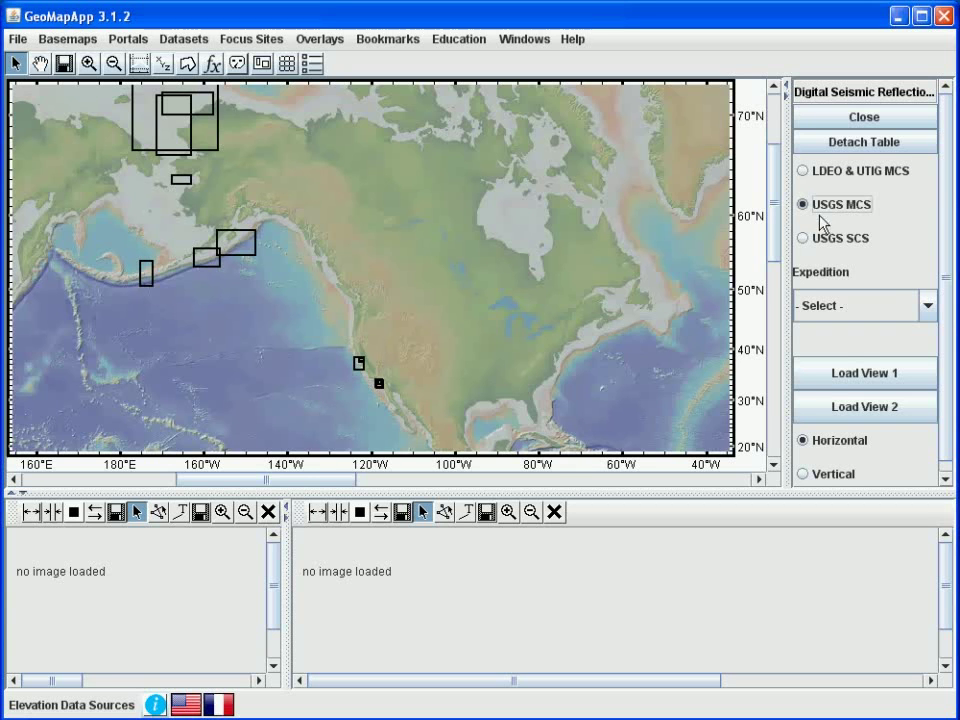
click(826, 244)
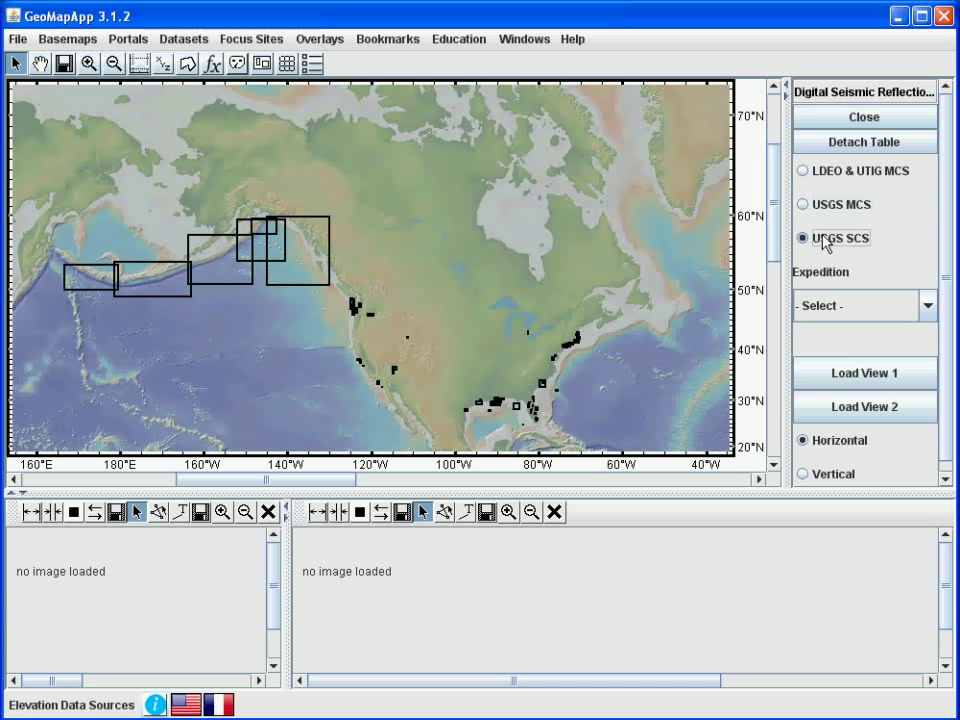
click(824, 178)
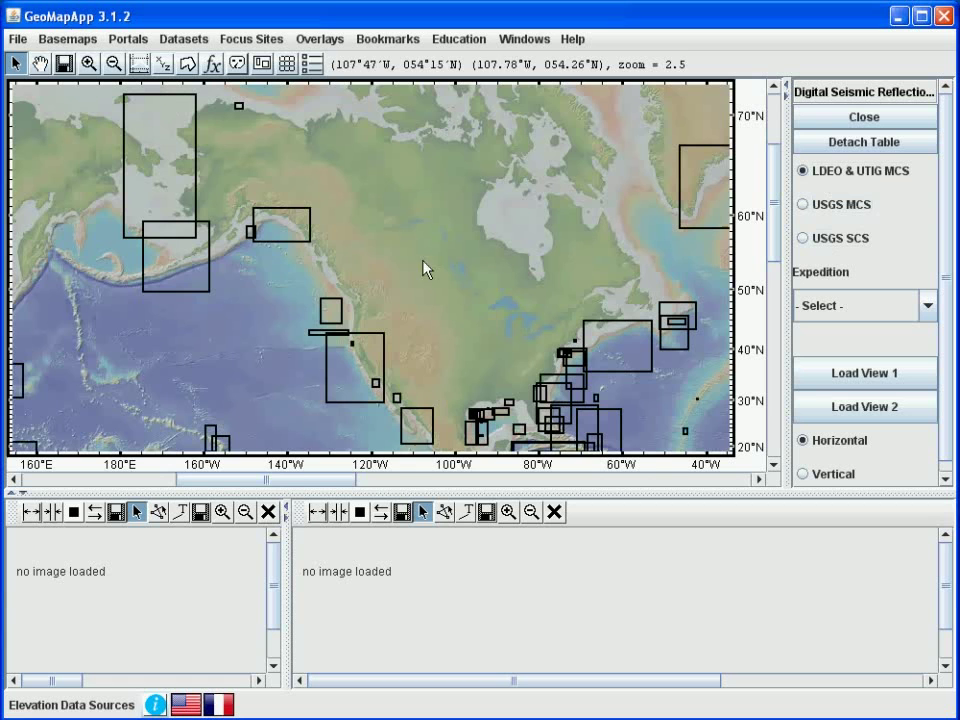
Zoom to the Aleutian EW9409 survey box and select track line 1232 near 172°W
click(188, 258)
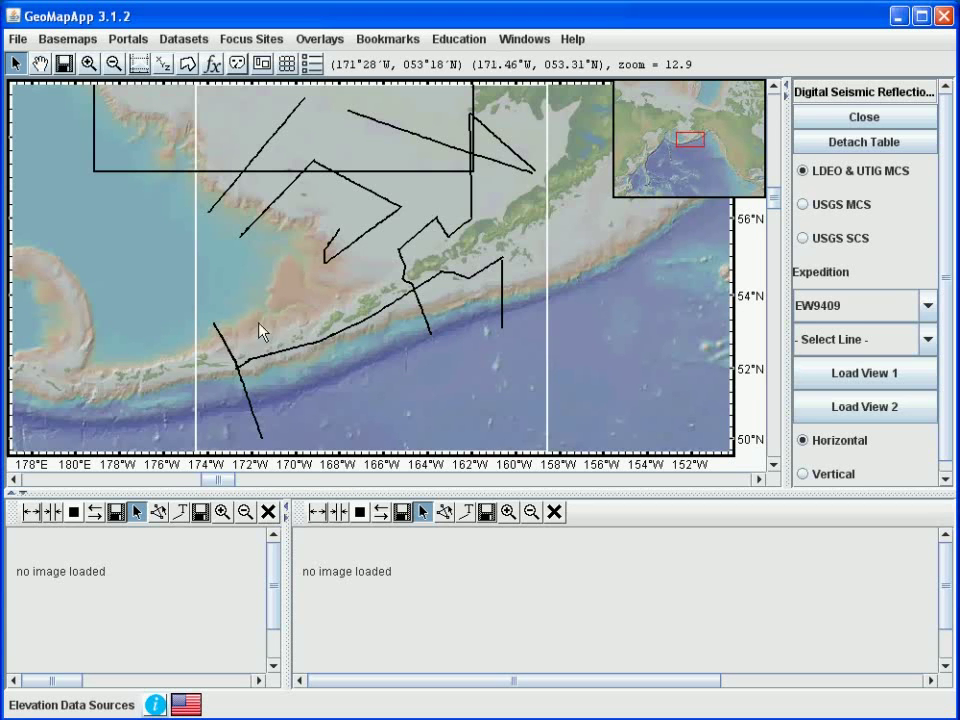
click(225, 342)
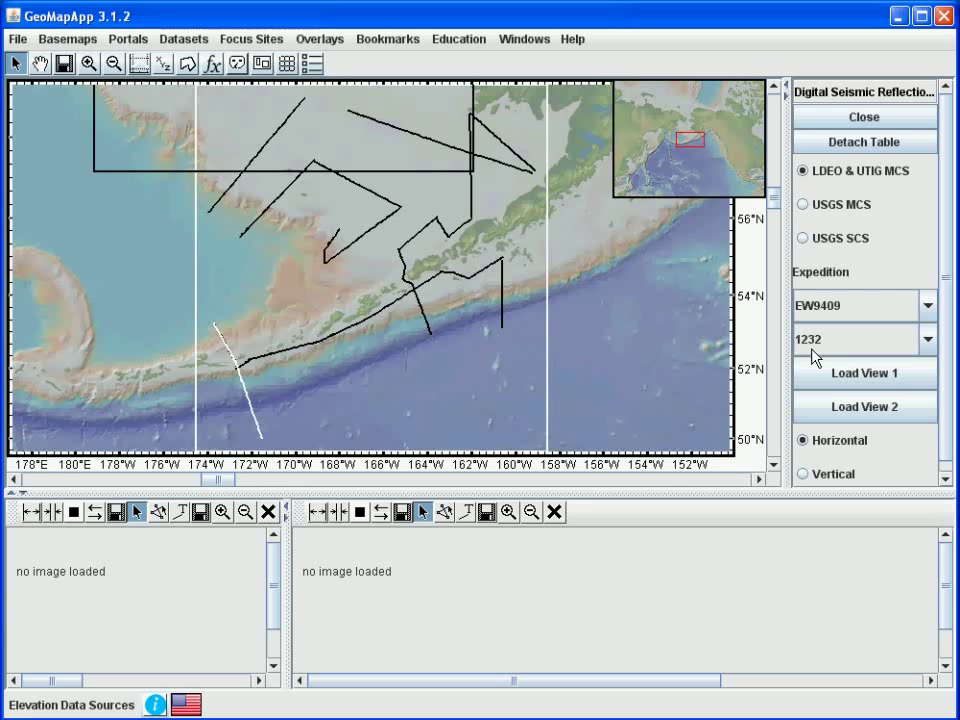
Load EW9409 Line 1232 into View 1 and drag the pane divider right to widen it
click(865, 378)
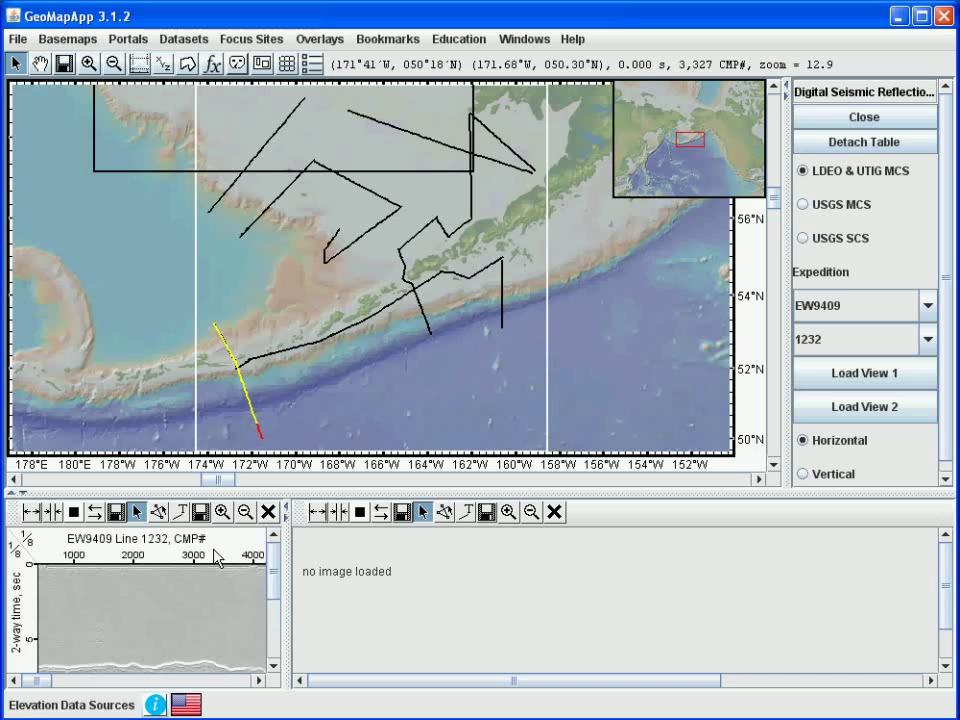
drag(284, 610, 377, 609)
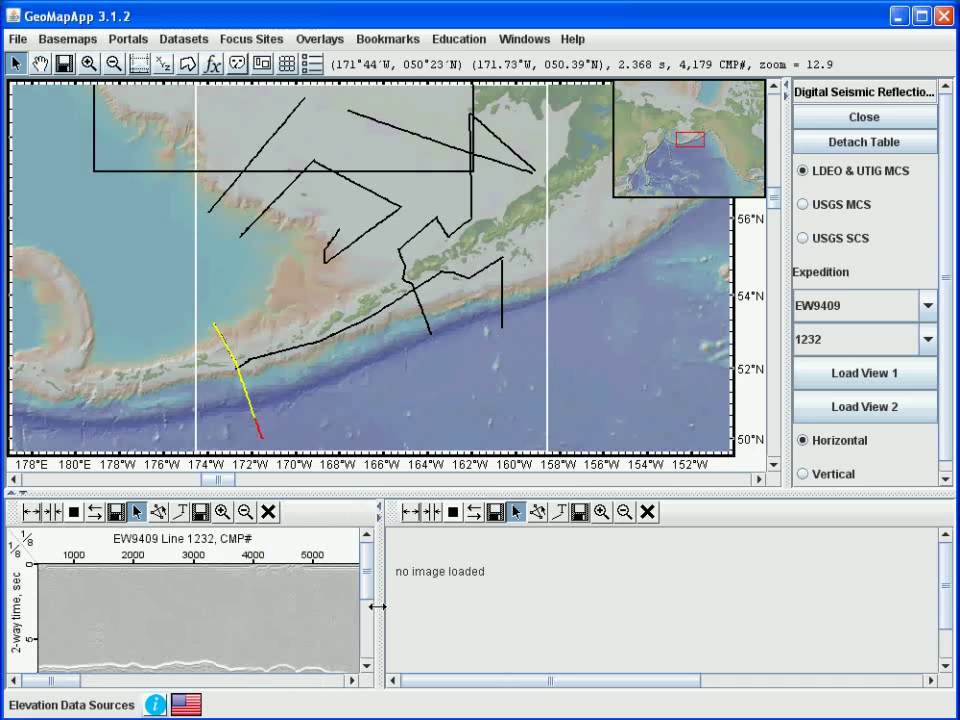
drag(368, 580, 370, 600)
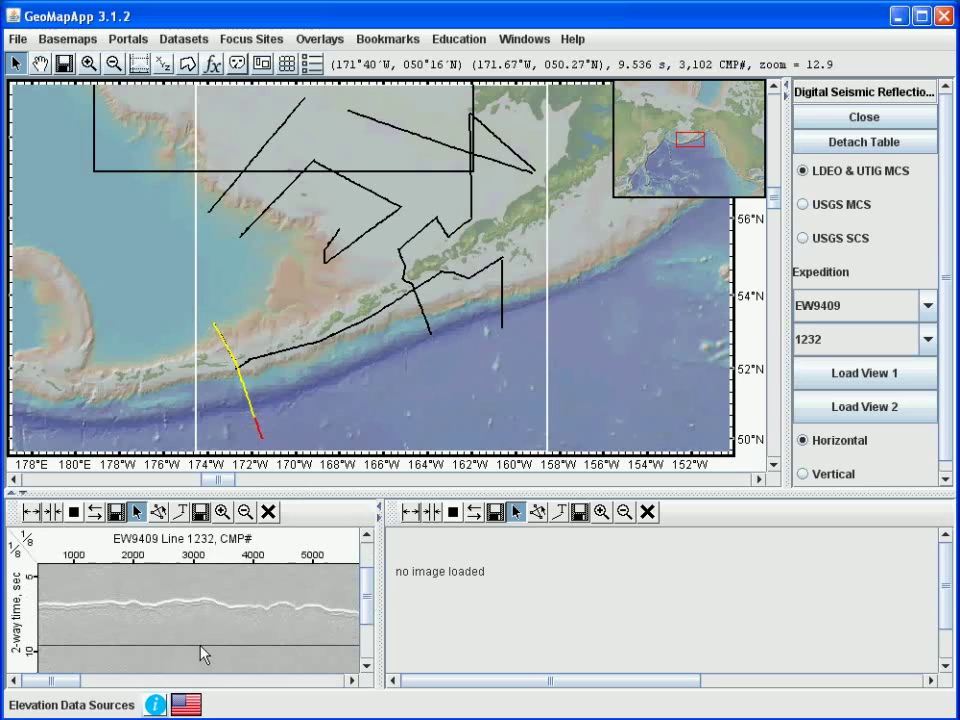
Magnify the Line 1232 profile twice to 1/2 scale, then go back to the select arrow
click(222, 515)
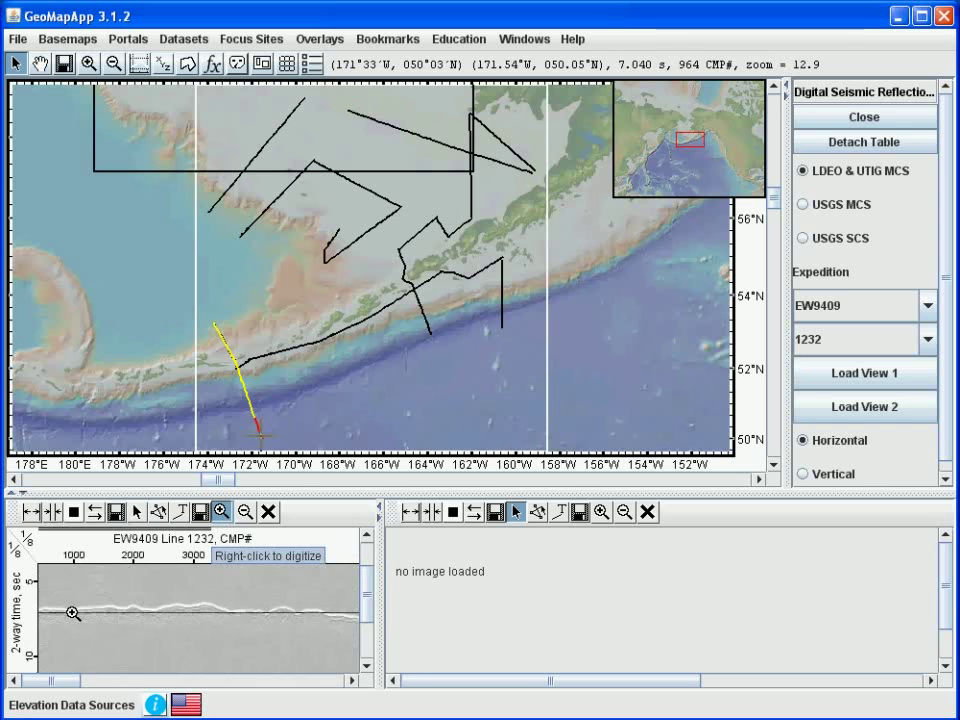
click(94, 645)
click(90, 639)
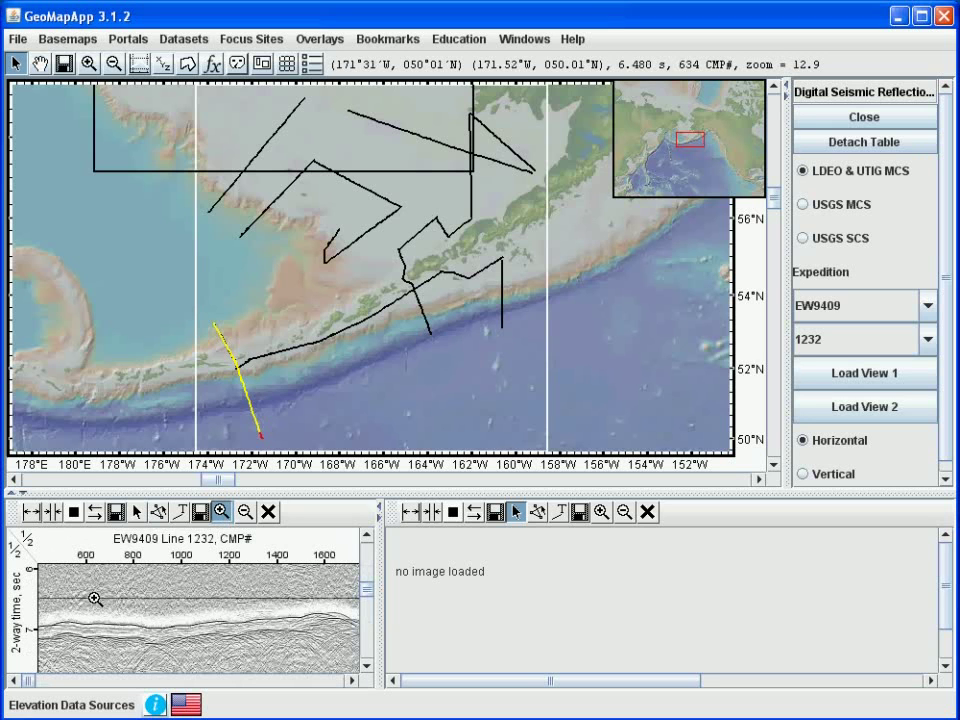
key(Escape)
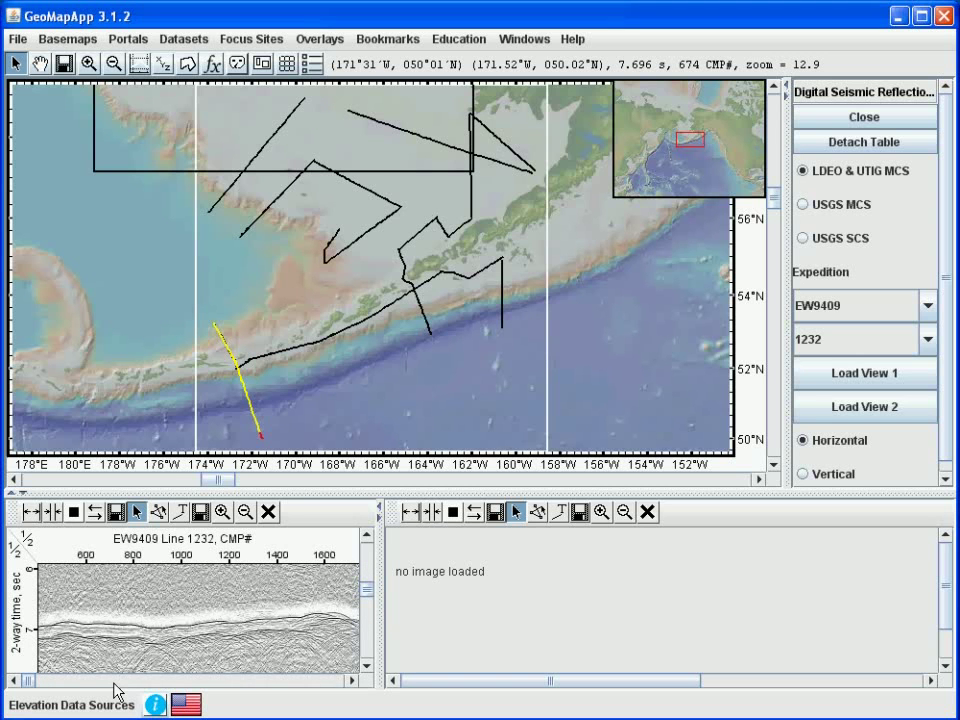
Adjust the Line 1232 view, squeezing it to 1/8 horizontal scale and restoring 1/2
drag(113, 683, 237, 672)
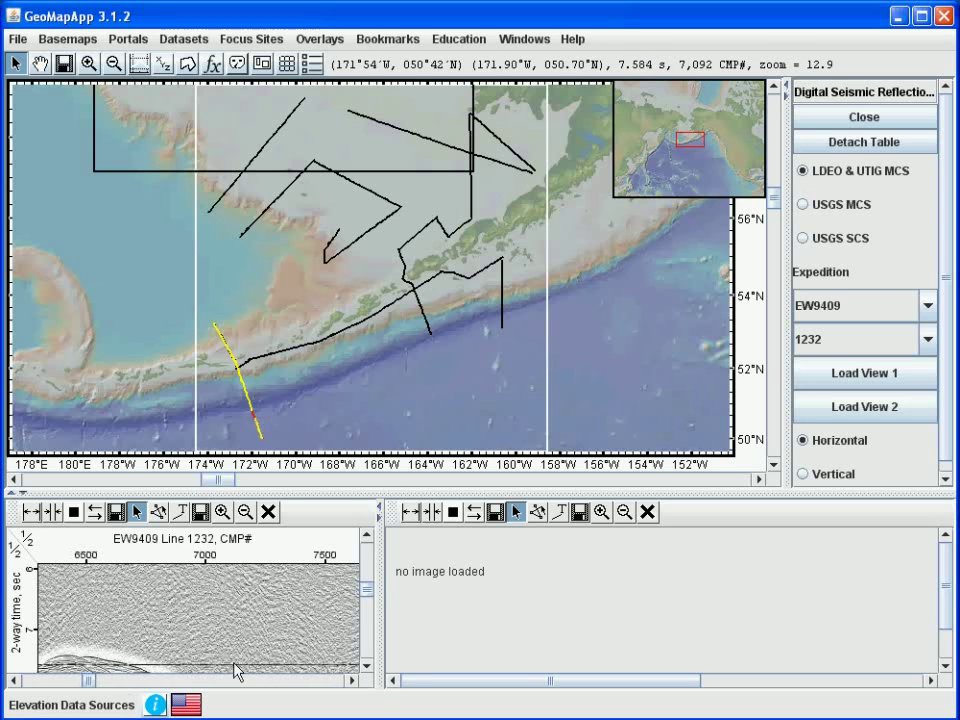
click(366, 622)
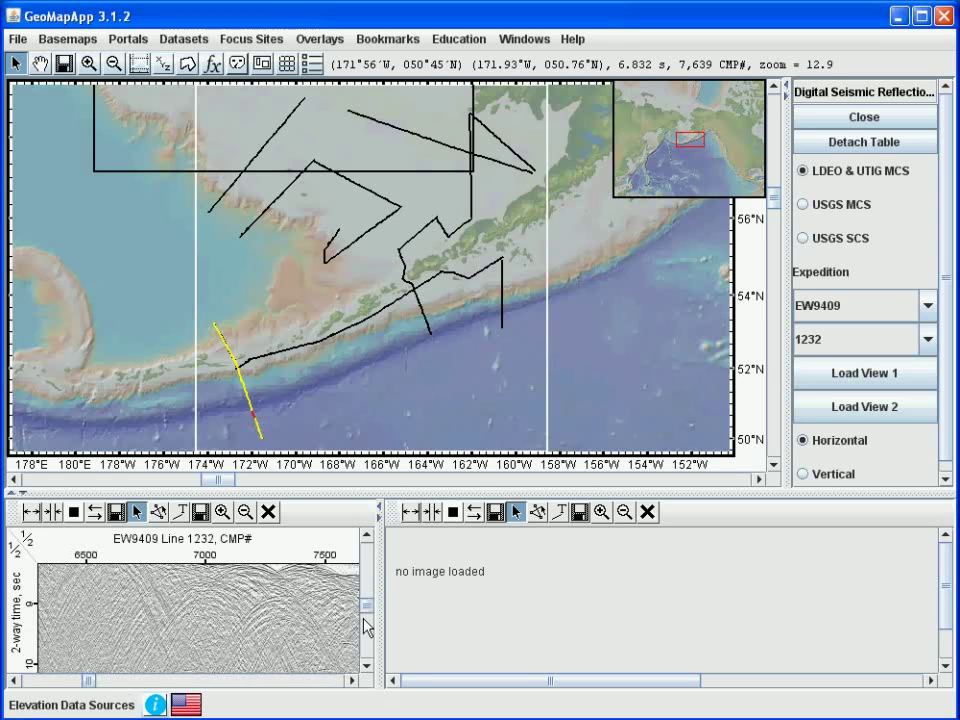
click(128, 683)
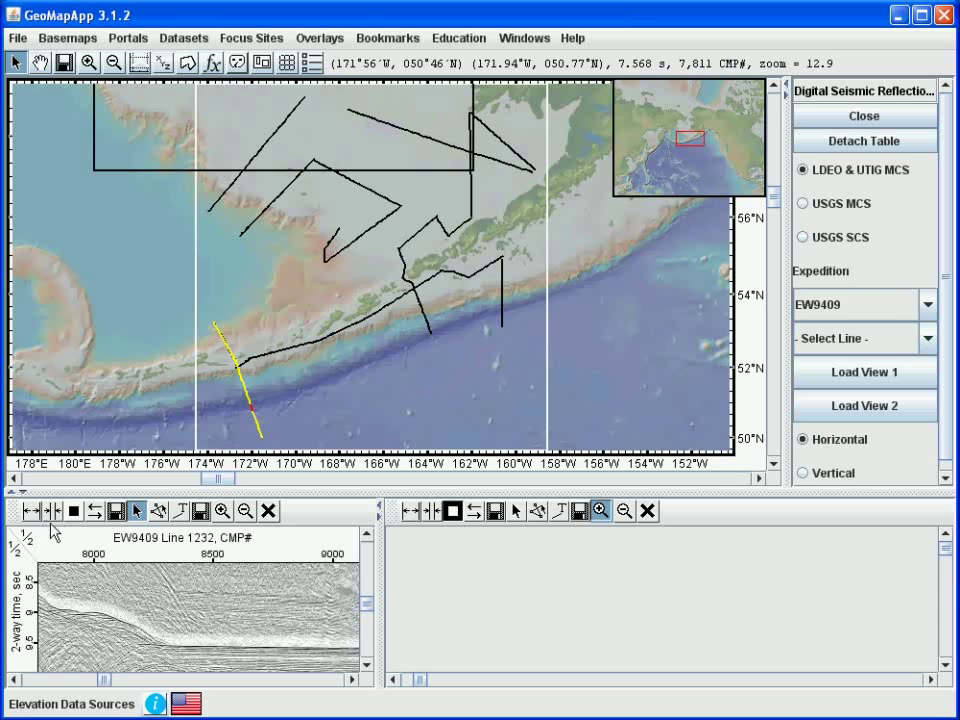
click(50, 513)
click(50, 513)
click(31, 511)
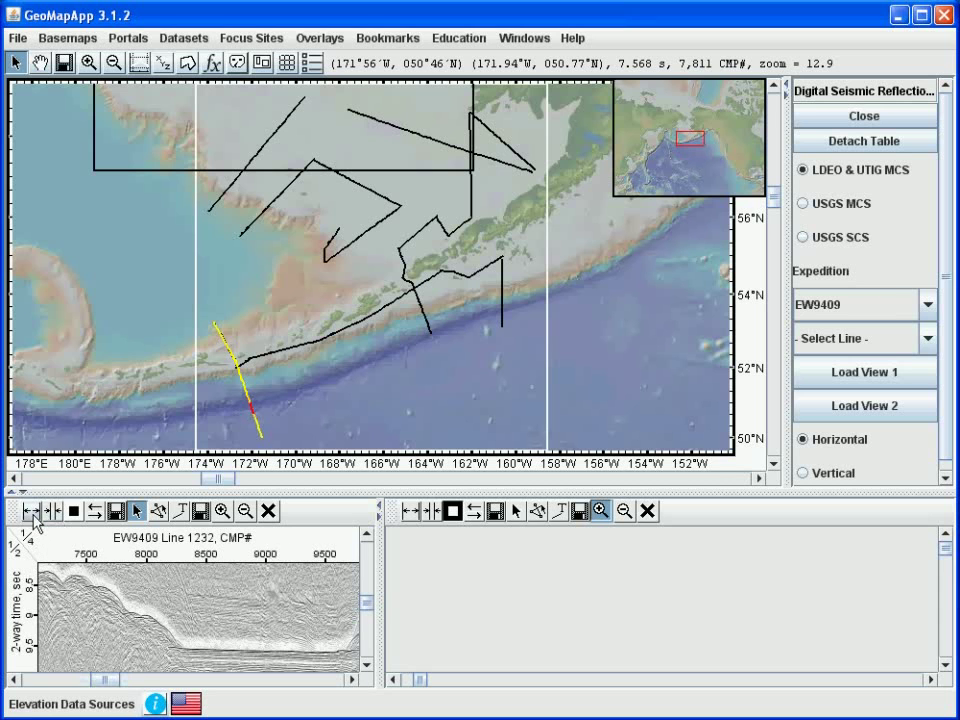
click(31, 511)
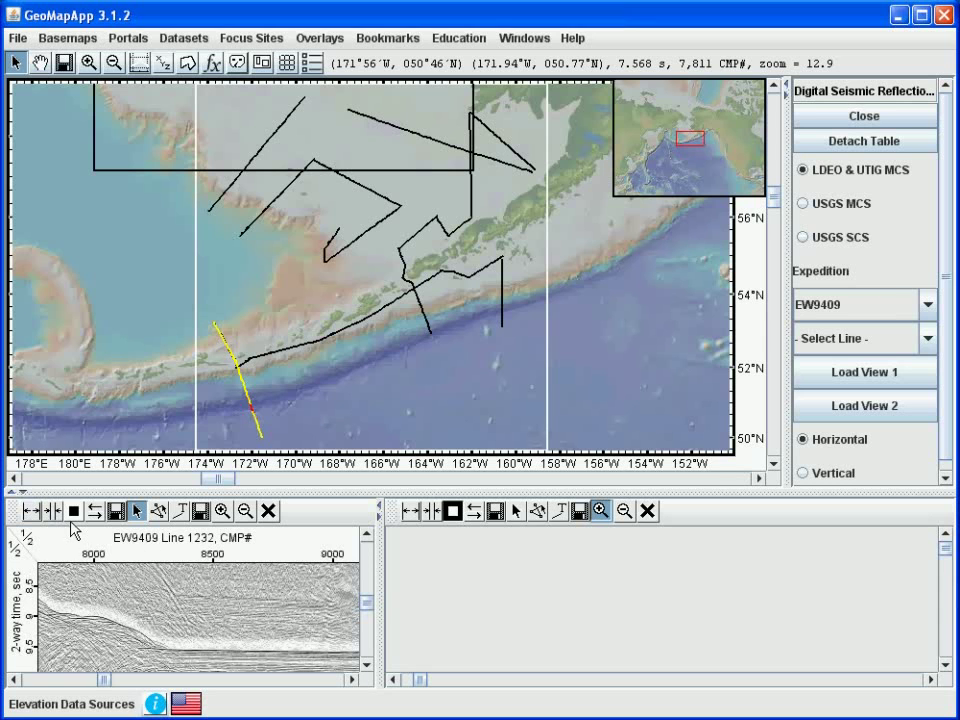
Try the darker display and back, then flip the Line 1232 profile direction
click(73, 512)
click(73, 513)
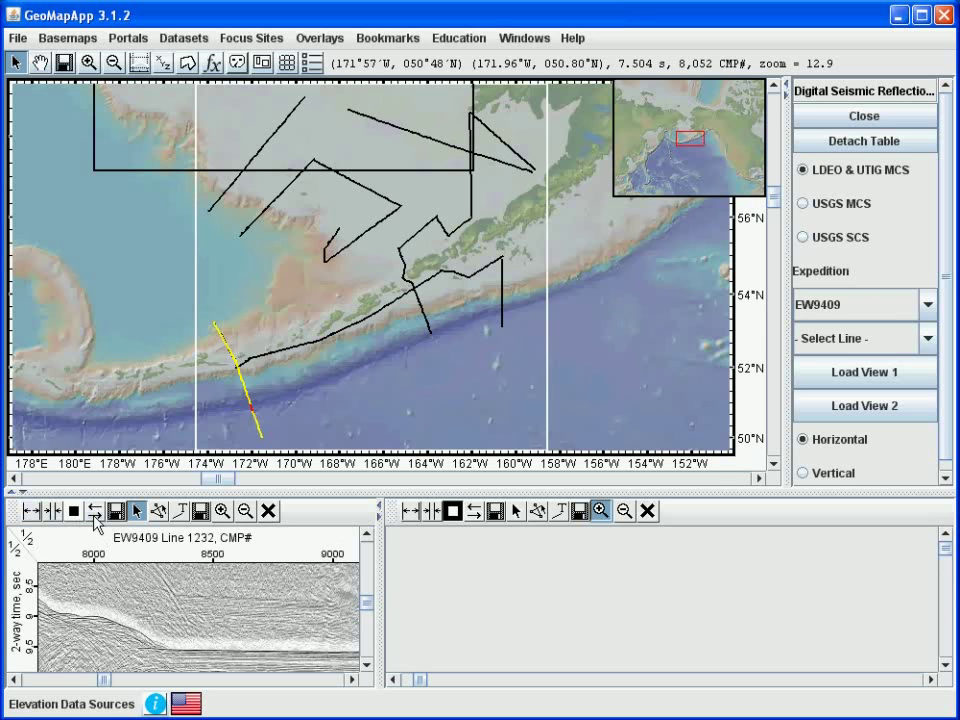
click(94, 513)
click(94, 513)
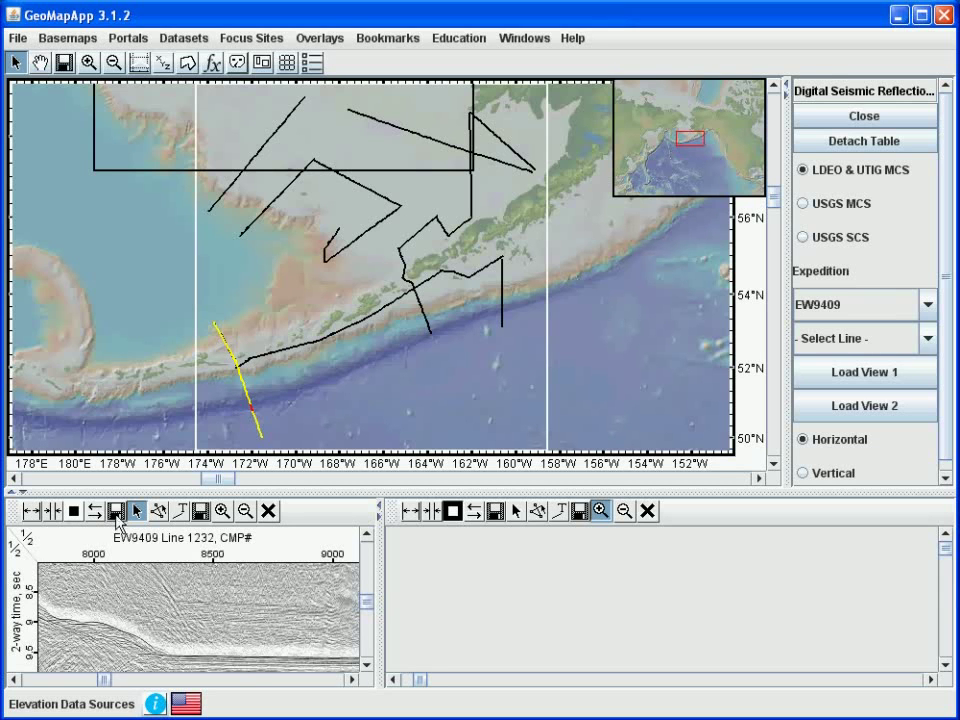
click(115, 512)
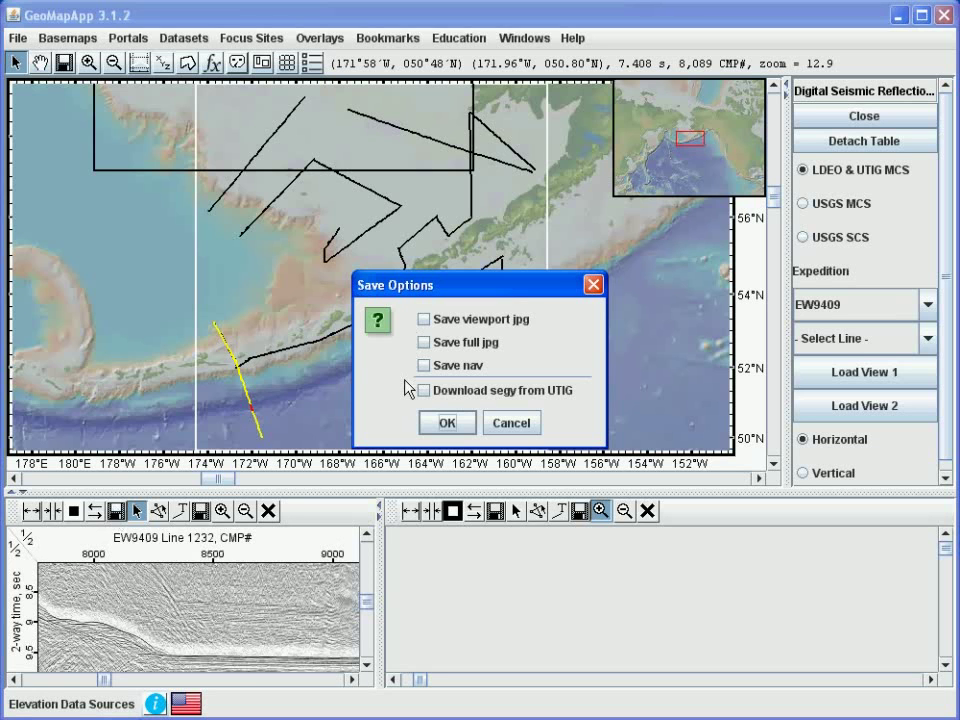
key(Escape)
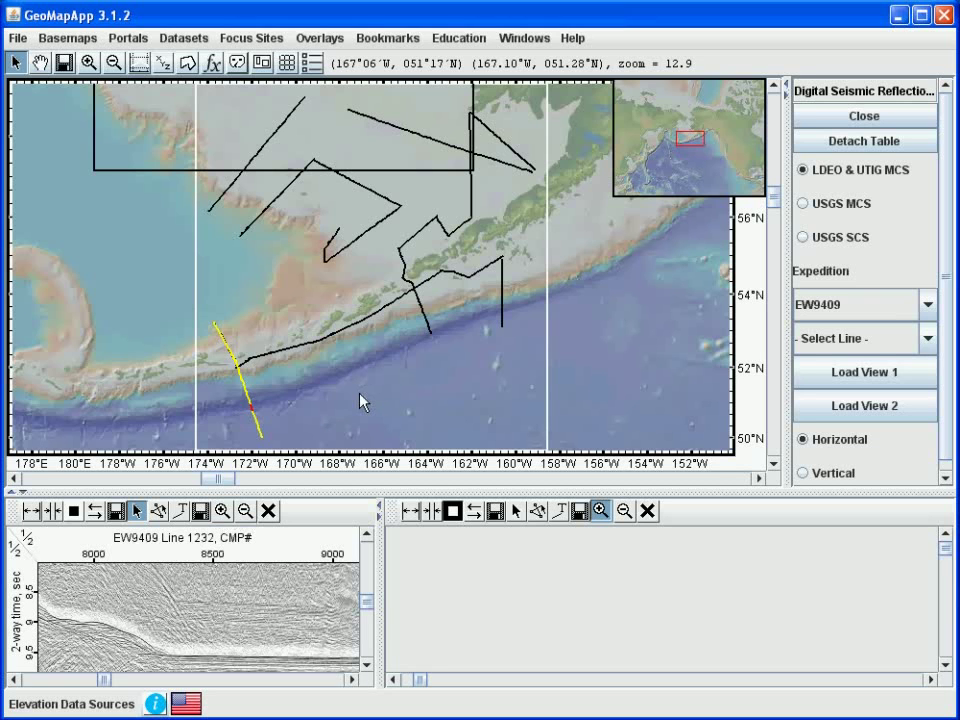
Select Line 1234 on the map, load it into View 2, and mark a position on it
click(303, 353)
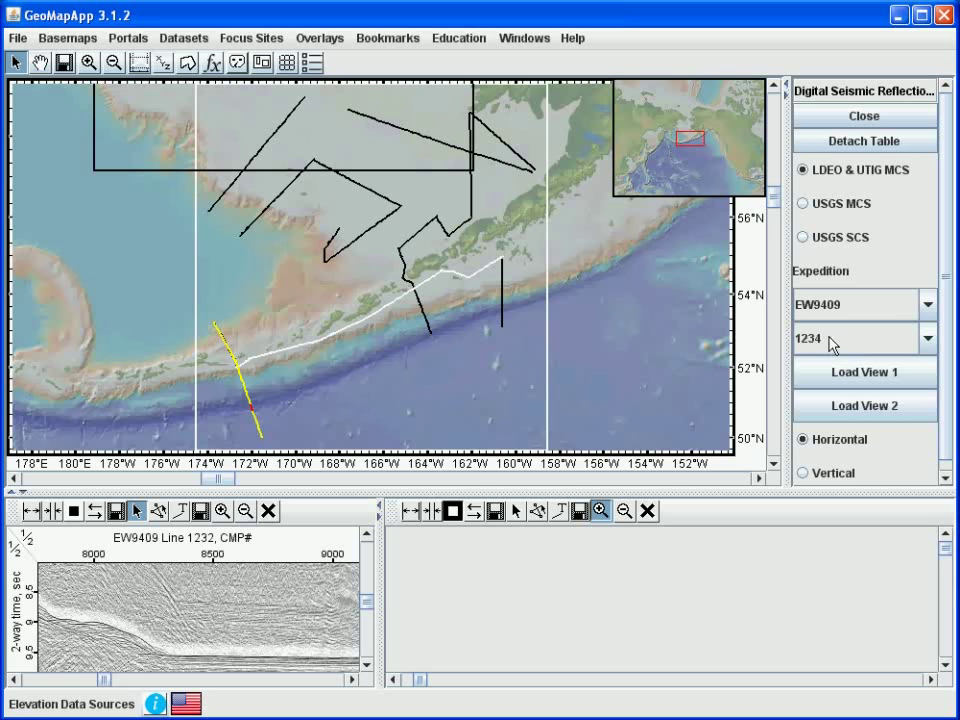
click(862, 408)
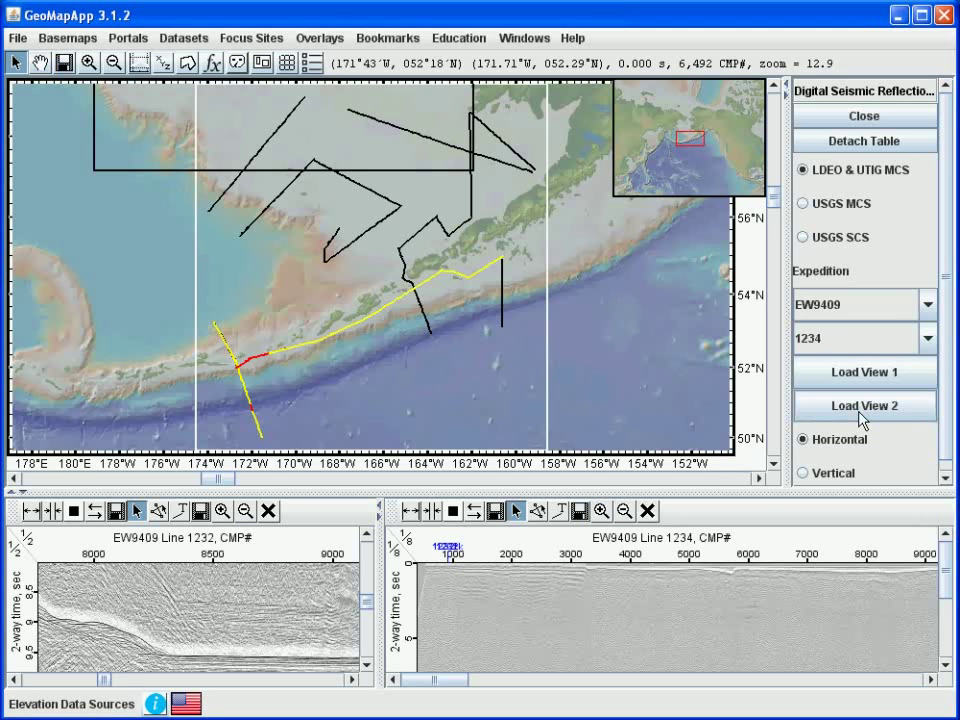
click(570, 608)
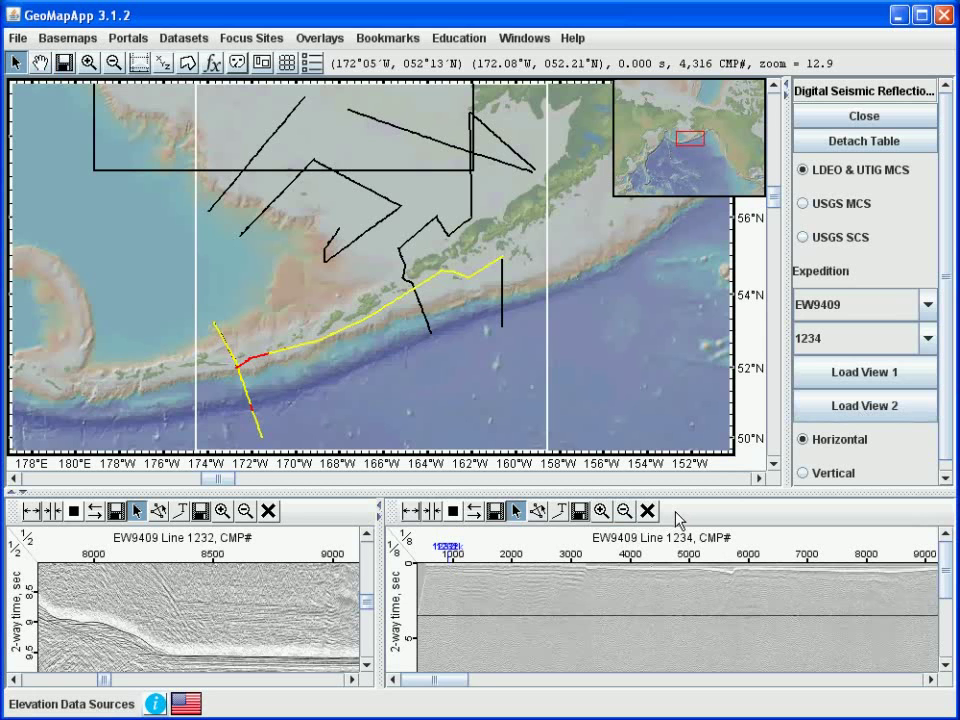
Zoom Line 1234 to 1/1 scale around CMP 2700–3700 and boost its contrast
click(601, 510)
click(594, 574)
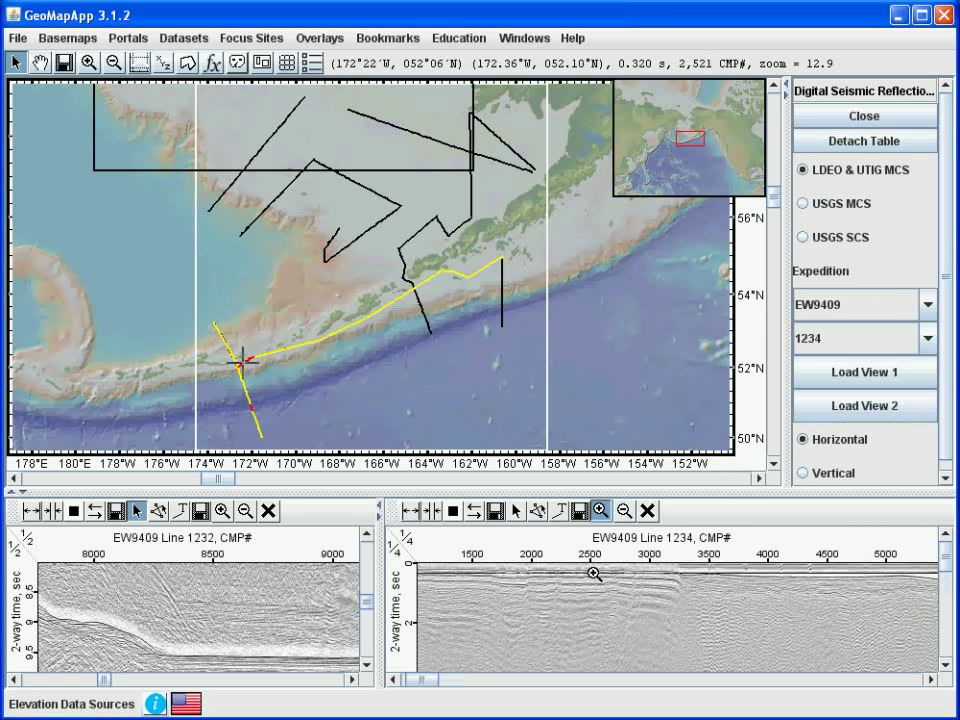
click(675, 583)
click(681, 589)
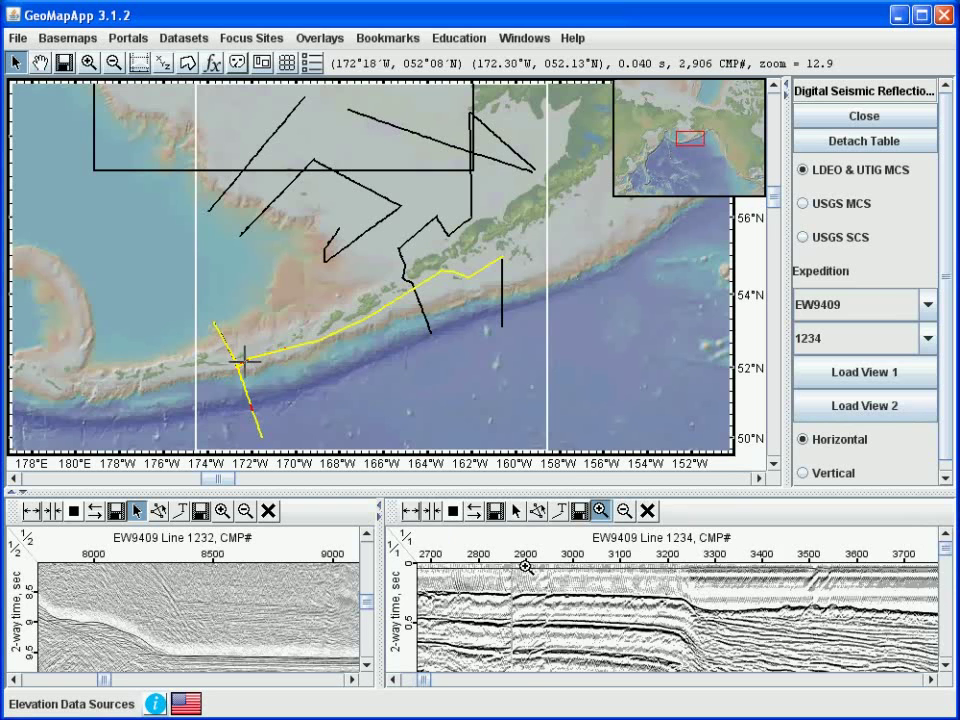
click(453, 511)
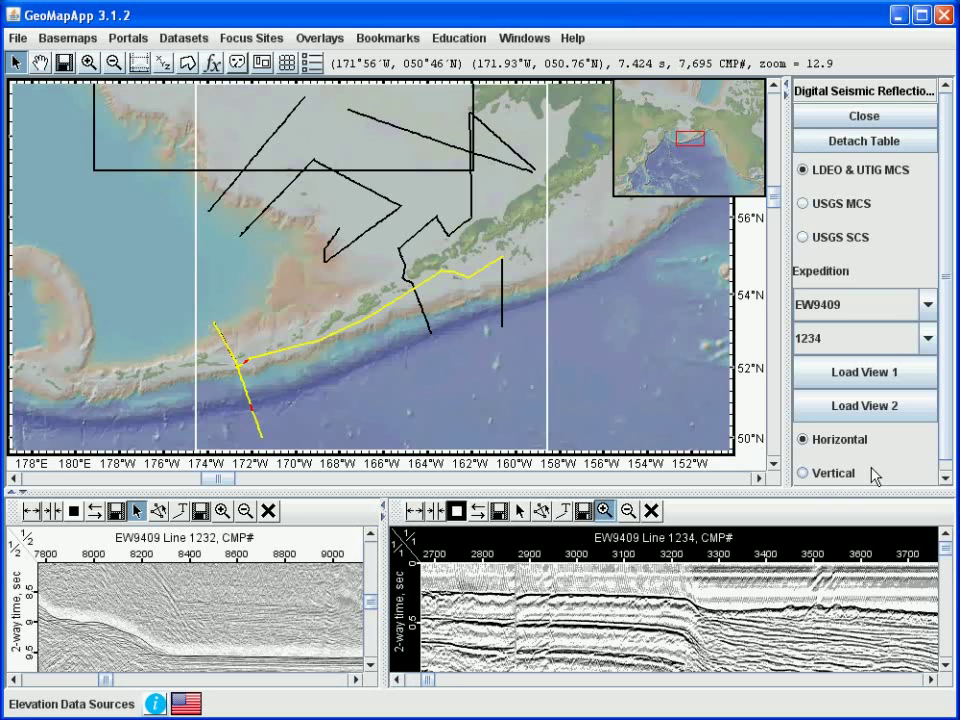
Set Vertical layout, detach and enlarge the profiles window, widen Line 1232, then reattach it
click(805, 475)
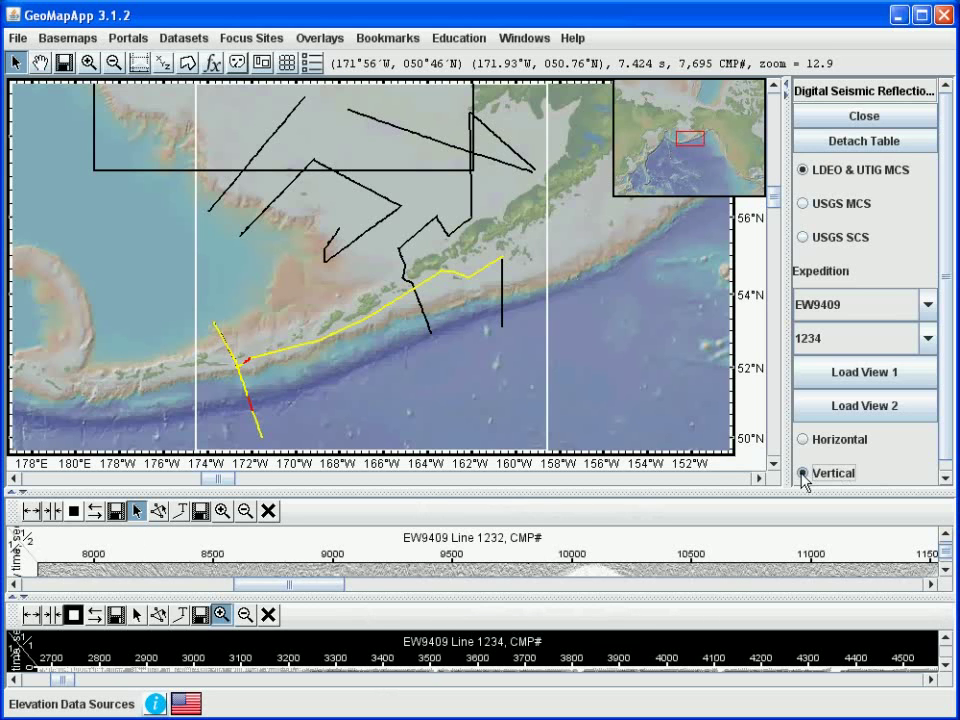
click(858, 143)
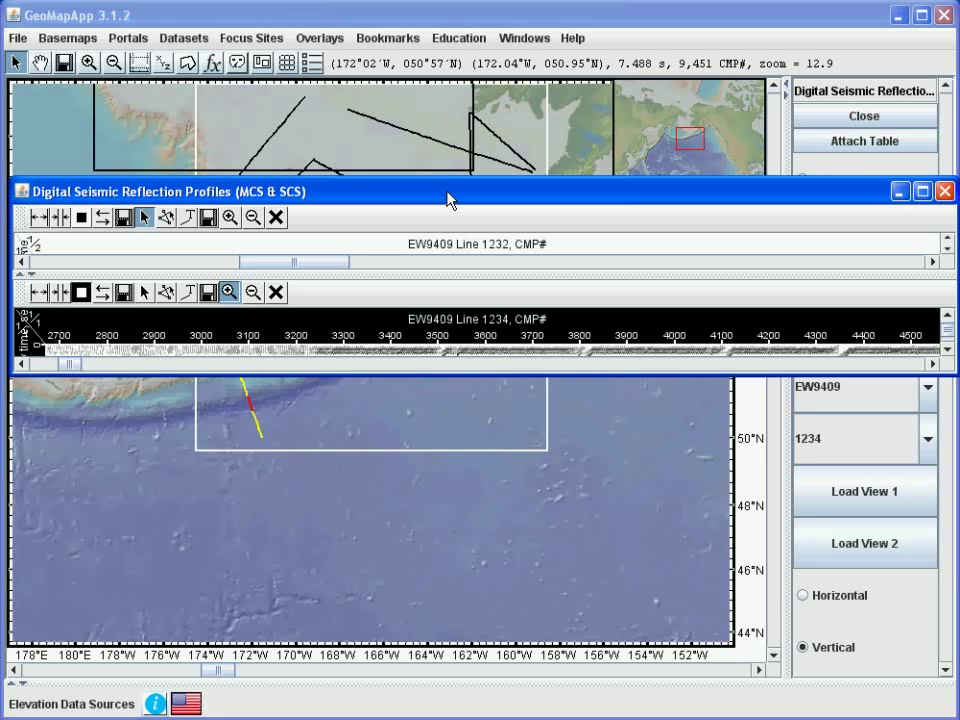
drag(439, 375, 418, 675)
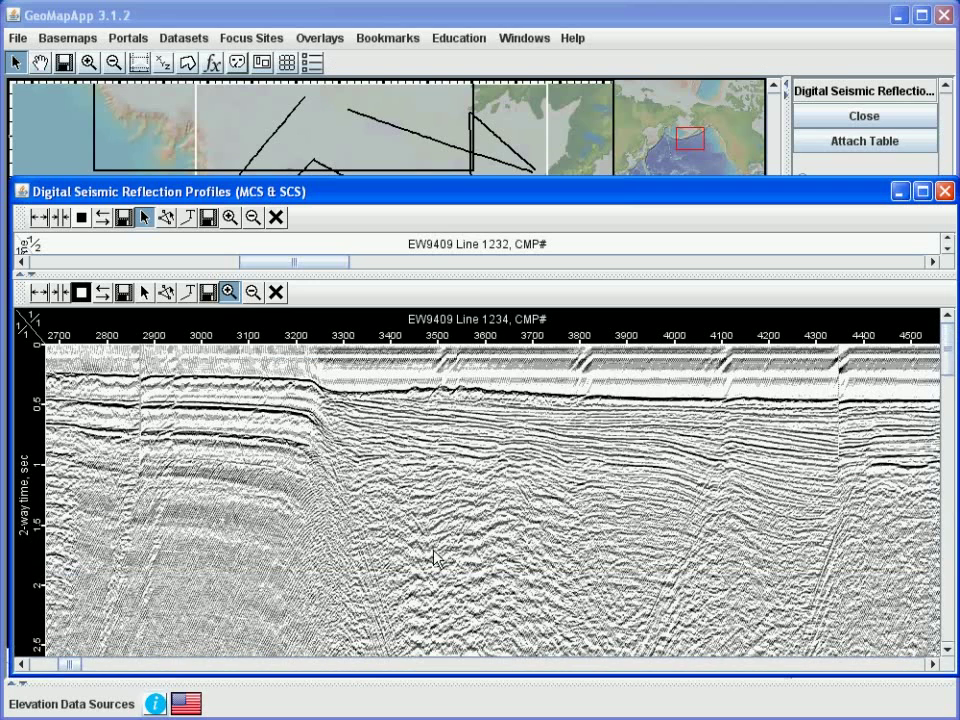
drag(431, 273, 426, 450)
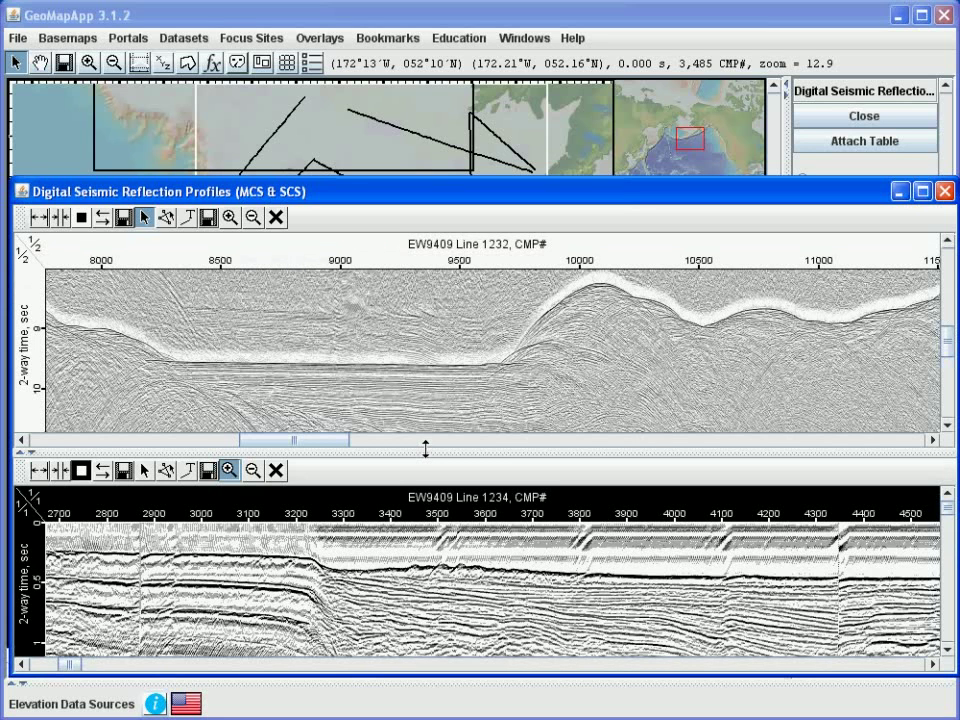
click(857, 142)
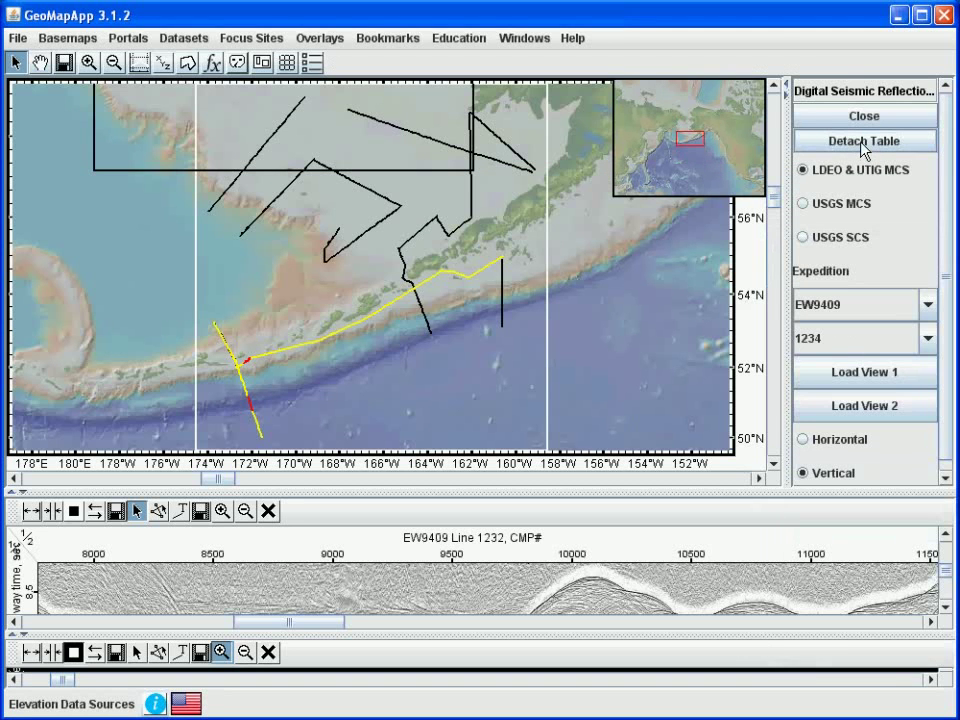
Switch to Horizontal layout, close Line 1234, and open the EW9409 line-number dropdown
click(818, 440)
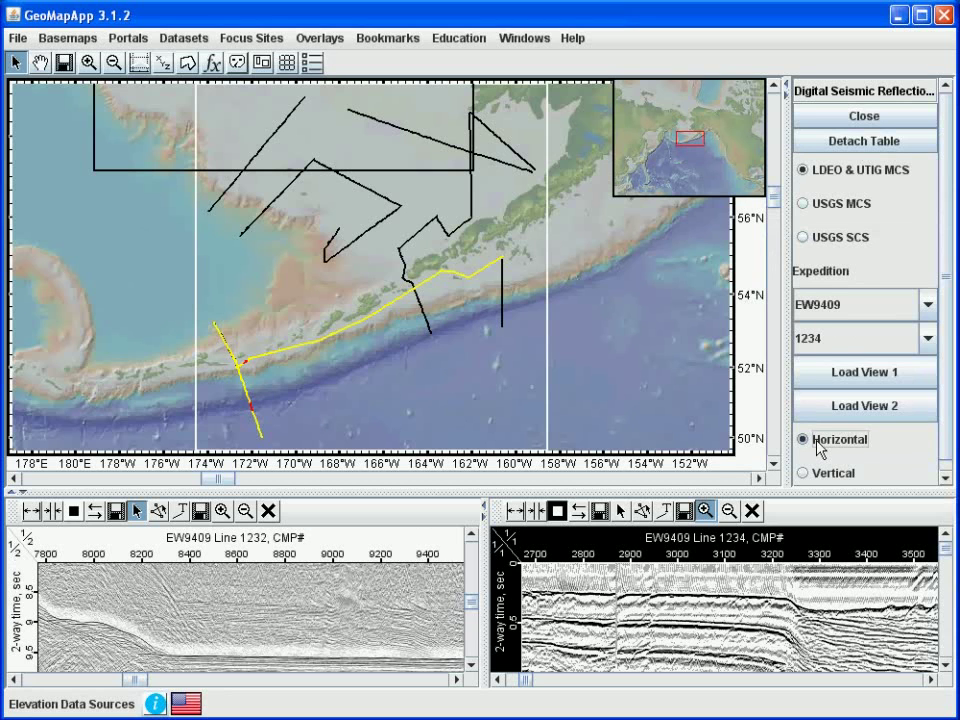
click(752, 511)
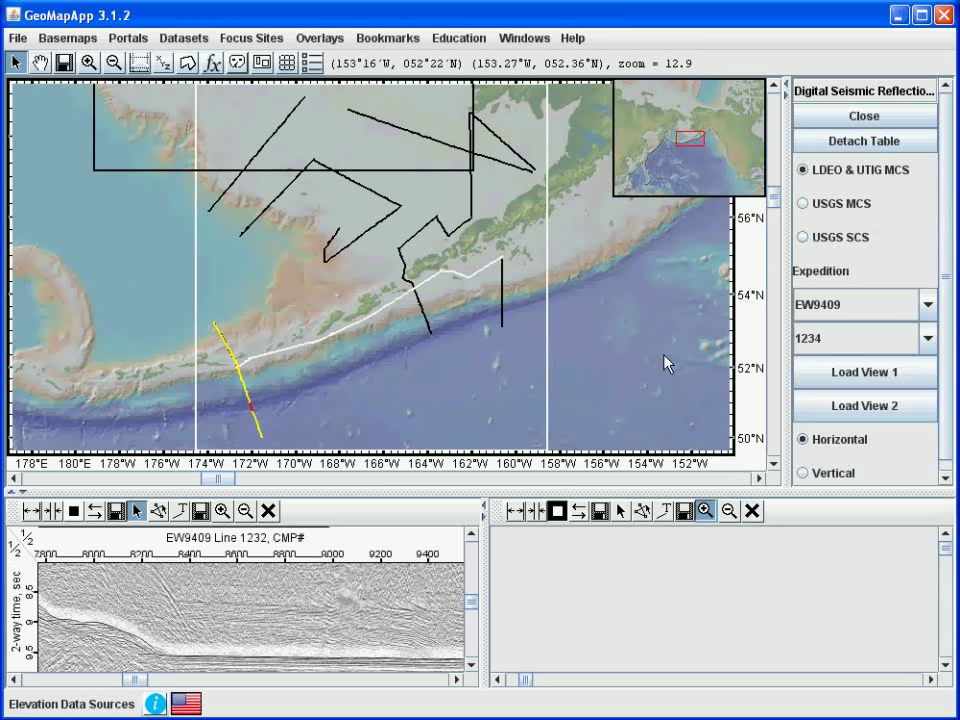
click(928, 340)
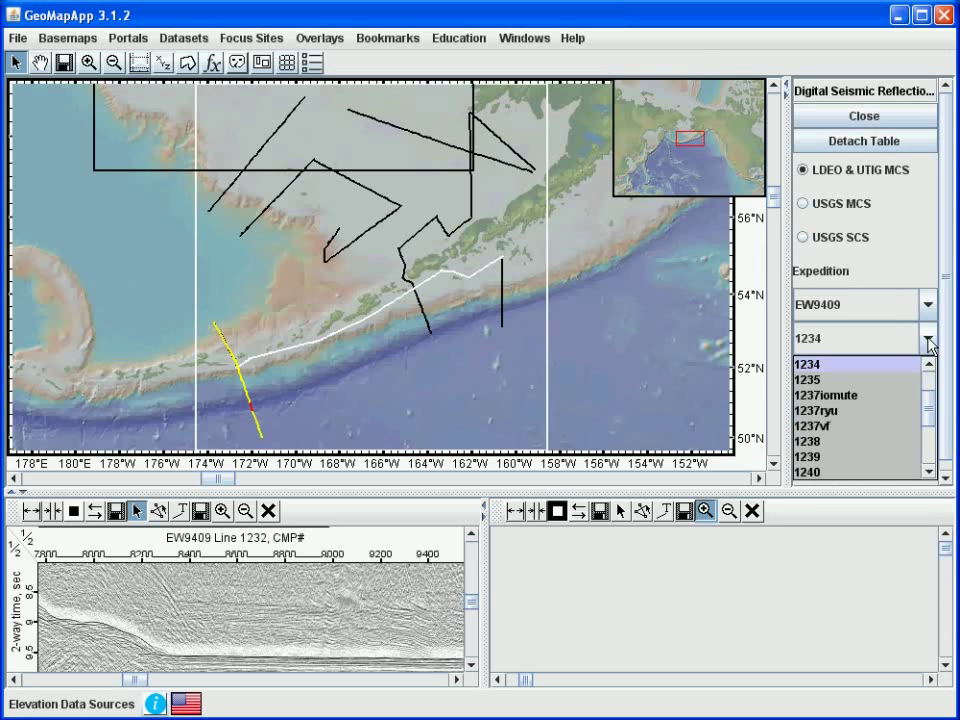